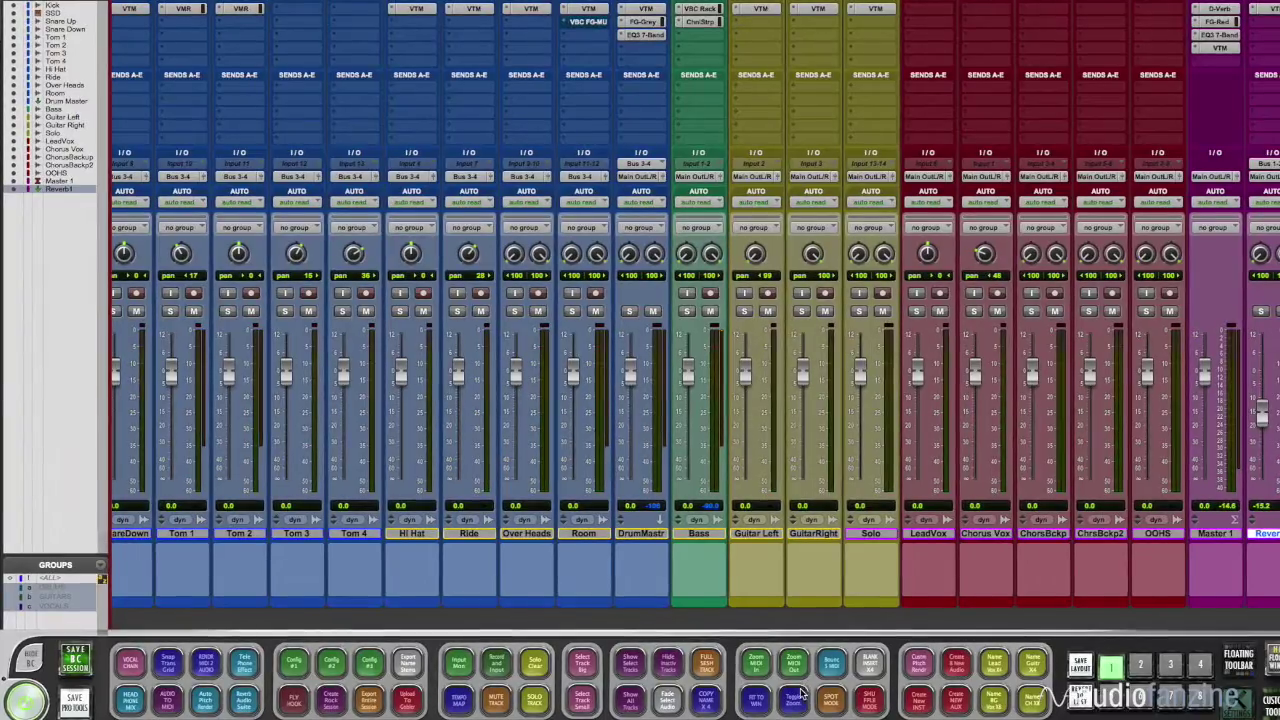
# Create eight new mono audio tracks, Audio 1 through Audio 8.
pyautogui.click(953, 664)
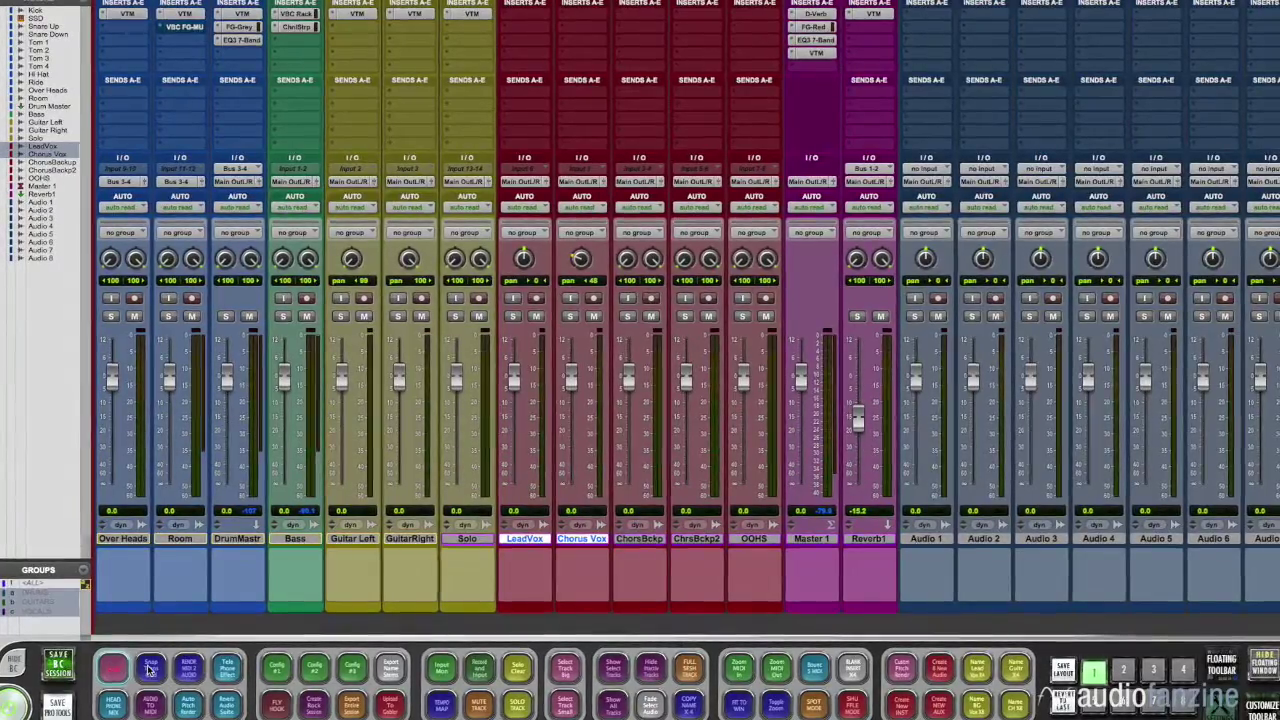
# Show only LeadVox and Chorus Vox, then load Dyn3 Compressor/Limiter on the second insert slot.
pyautogui.click(85, 3)
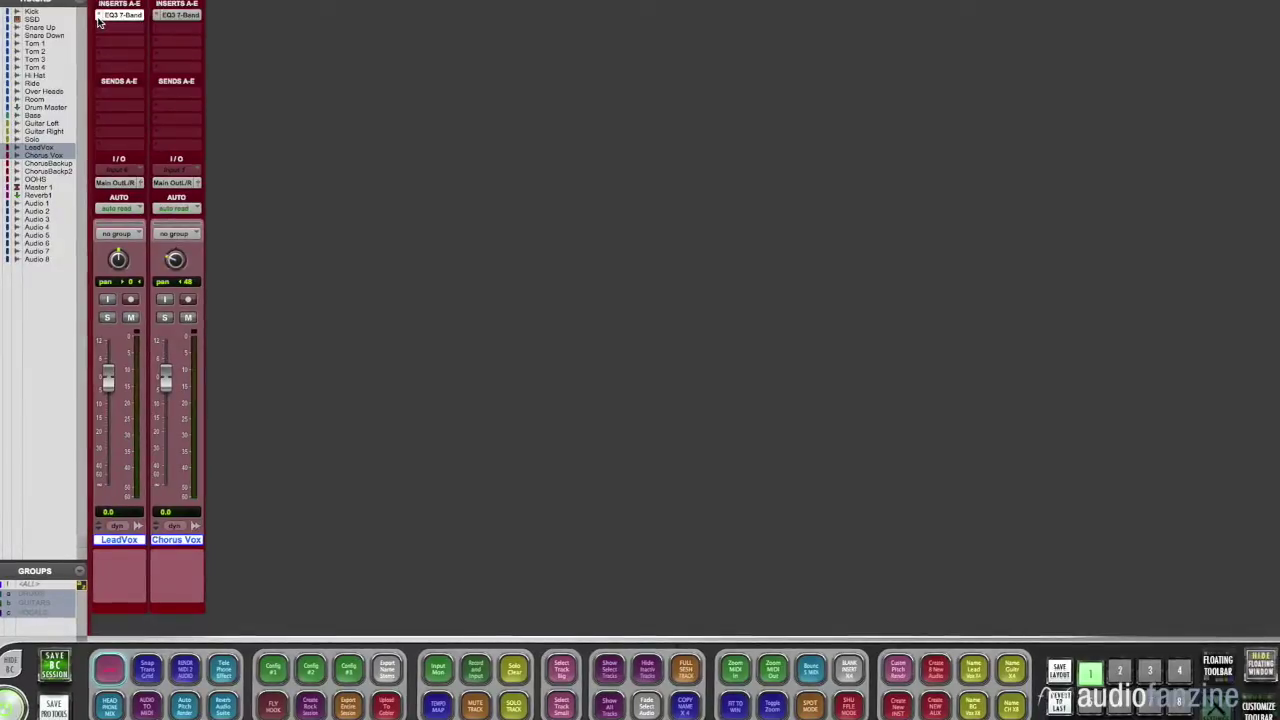
pyautogui.click(100, 17)
pyautogui.click(395, 89)
pyautogui.click(420, 108)
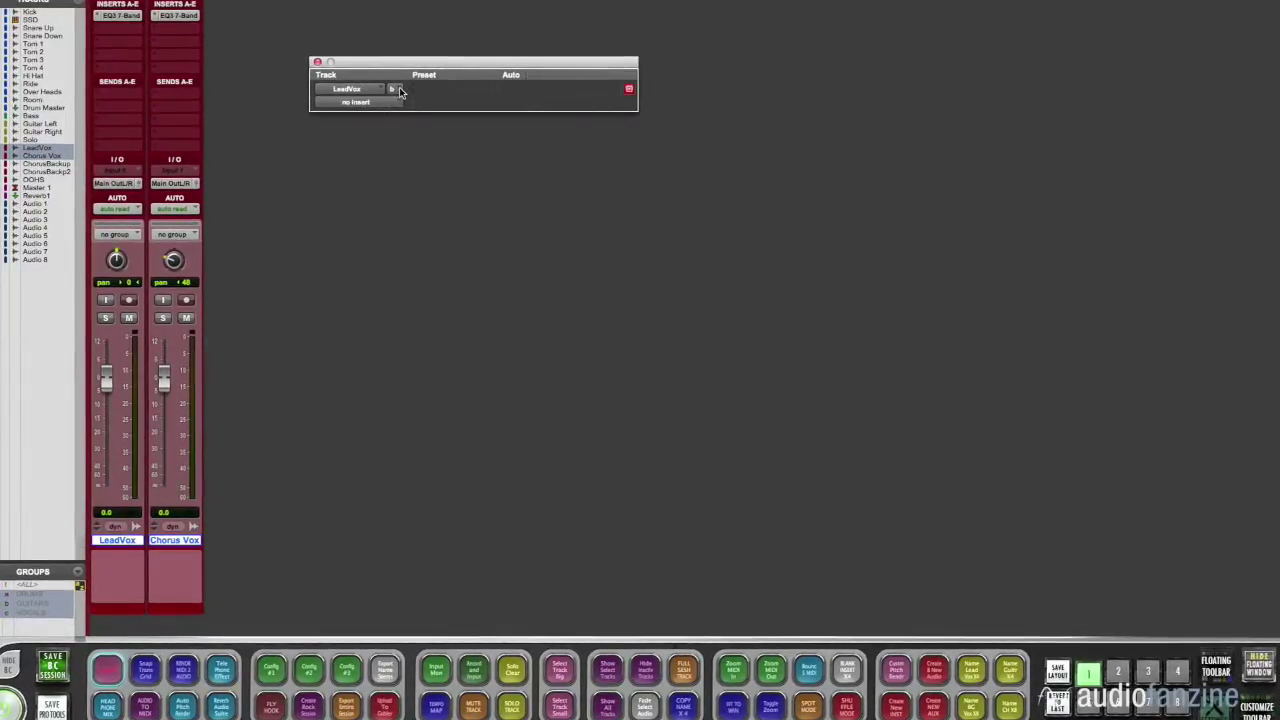
pyautogui.click(372, 103)
pyautogui.click(420, 137)
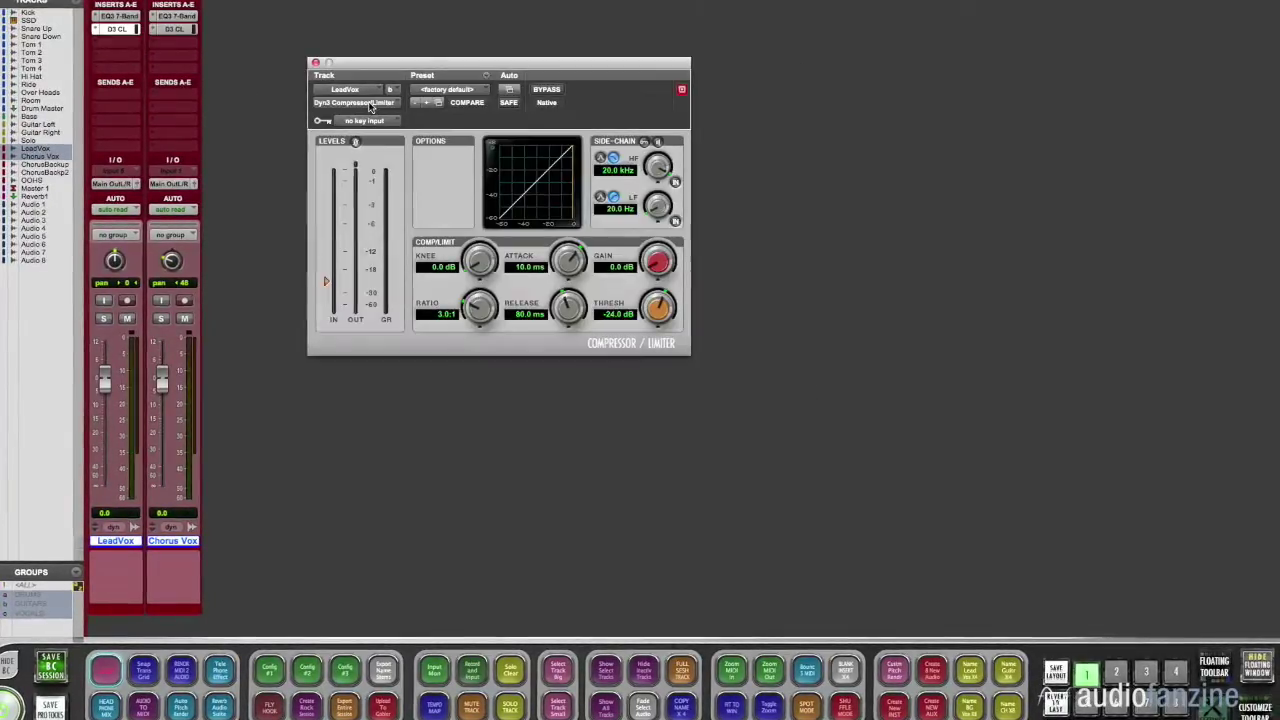
# Load Channel Strip on the third insert slot and bring up the fourth slot's plug-in list.
pyautogui.click(370, 104)
pyautogui.click(400, 107)
pyautogui.click(367, 104)
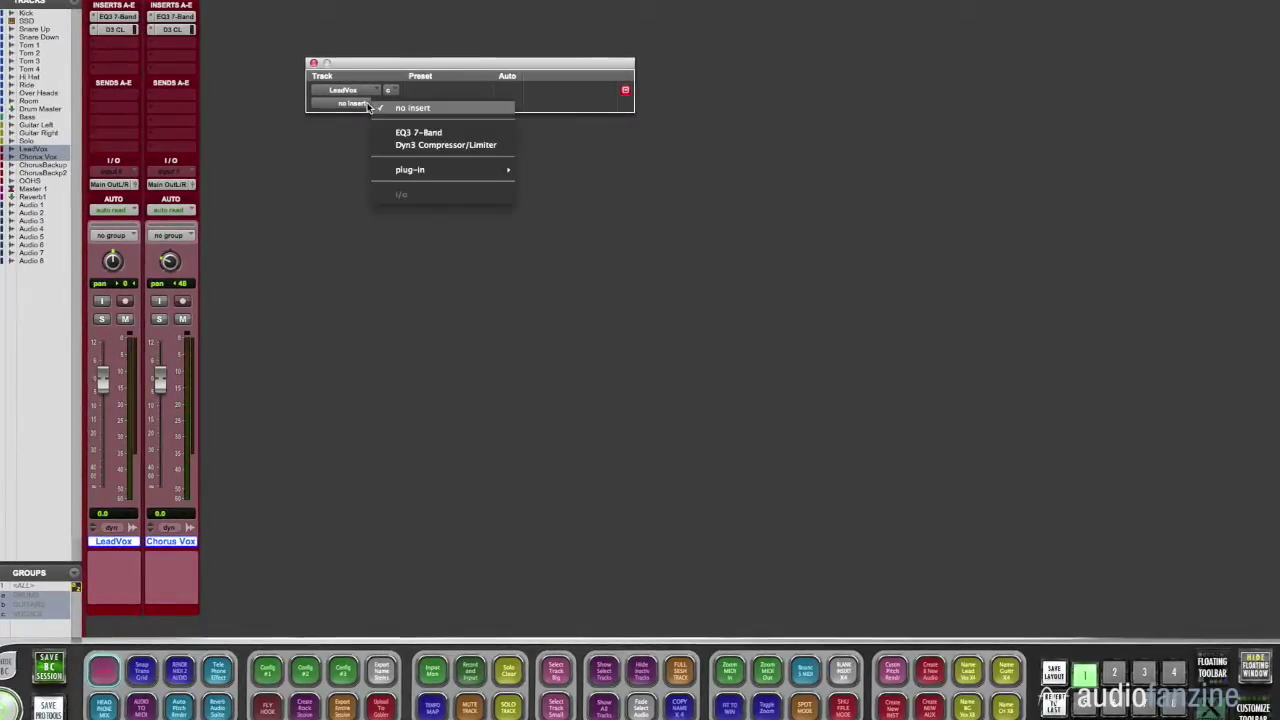
pyautogui.moveTo(410, 169)
pyautogui.click(520, 173)
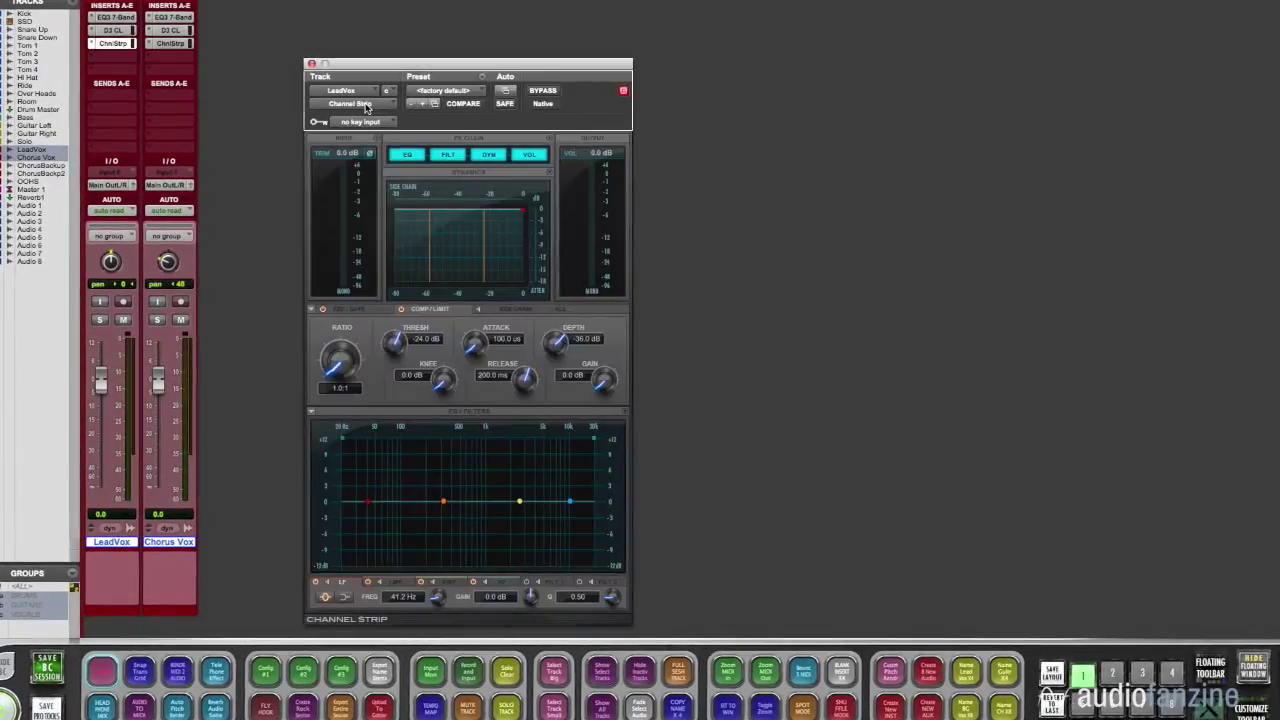
pyautogui.click(367, 104)
pyautogui.click(402, 108)
pyautogui.click(366, 105)
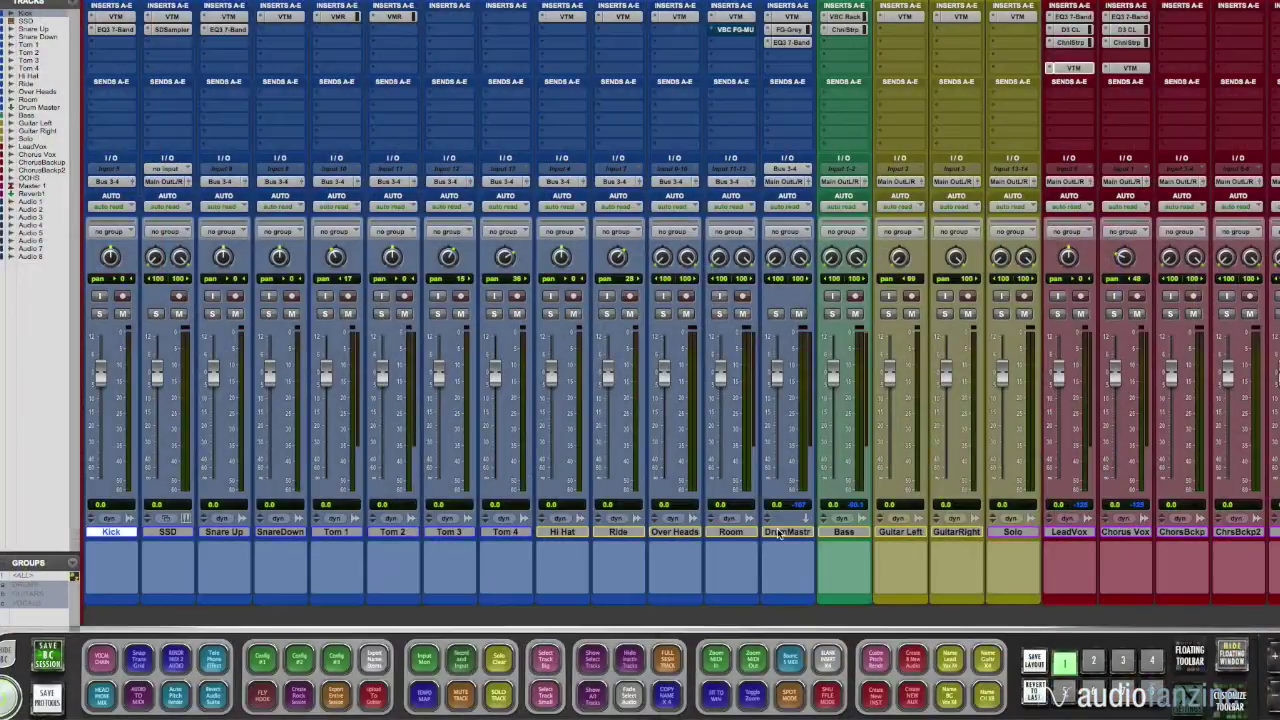
# Select DrumMastr and hide every track after it, leaving only the drum tracks in the mixer.
pyautogui.click(781, 531)
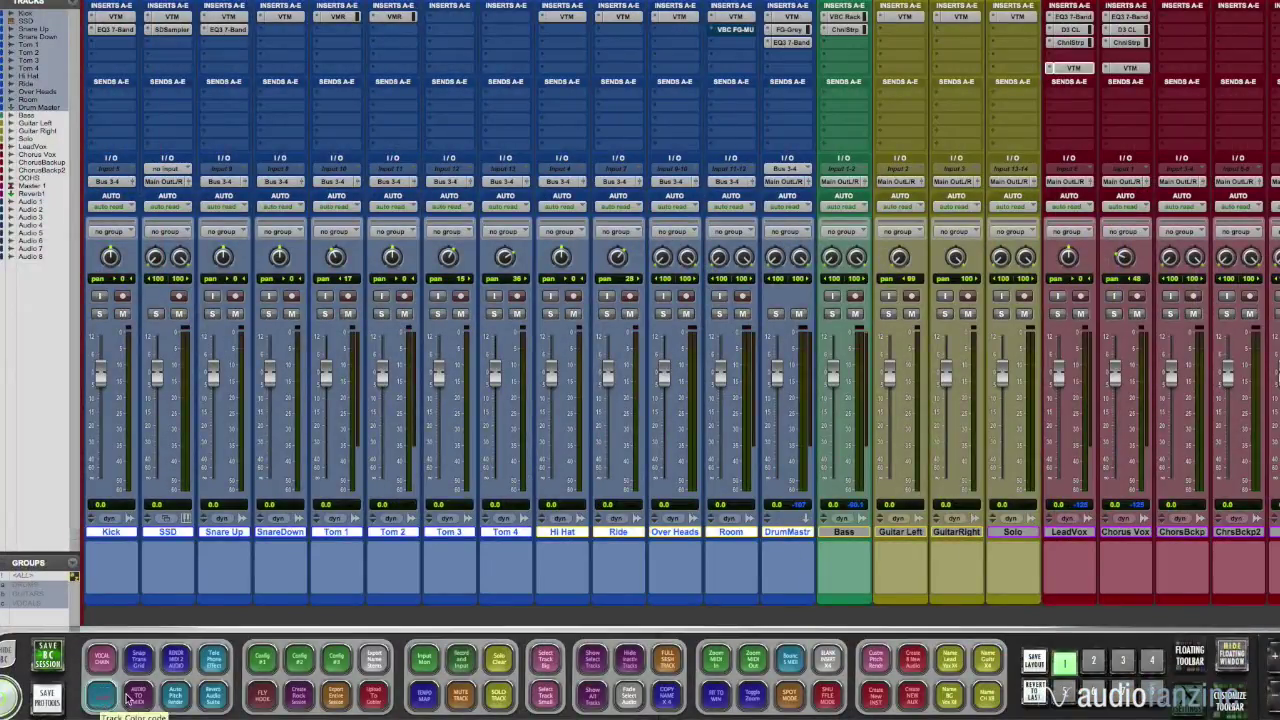
pyautogui.click(74, 4)
pyautogui.click(120, 36)
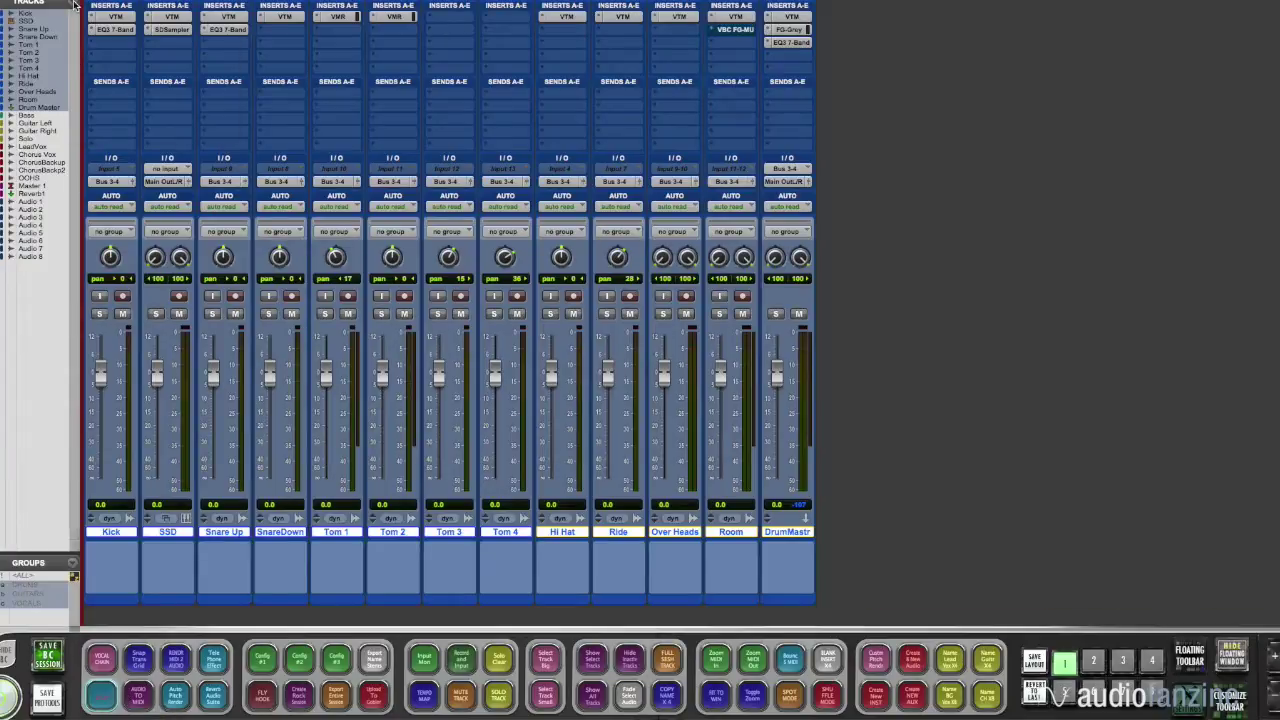
# Create a new stereo Aux 1 track from the Kick track's send.
pyautogui.click(93, 97)
pyautogui.click(130, 170)
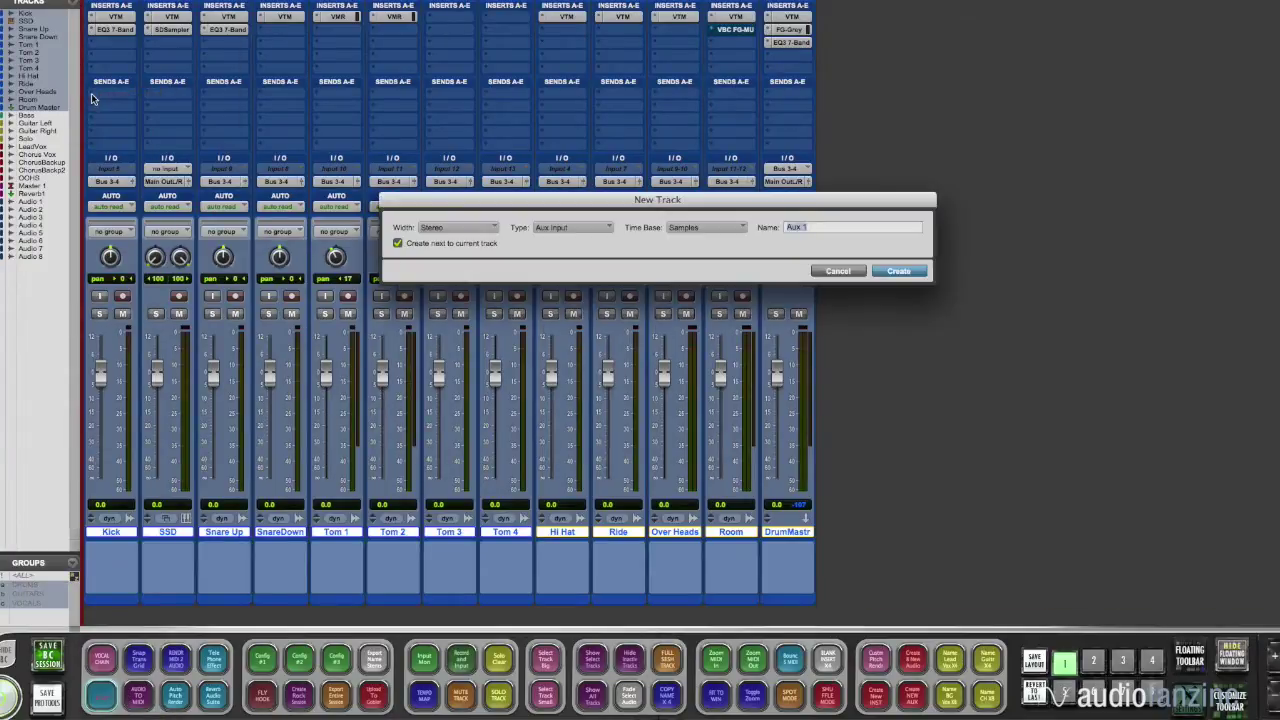
pyautogui.press('Return')
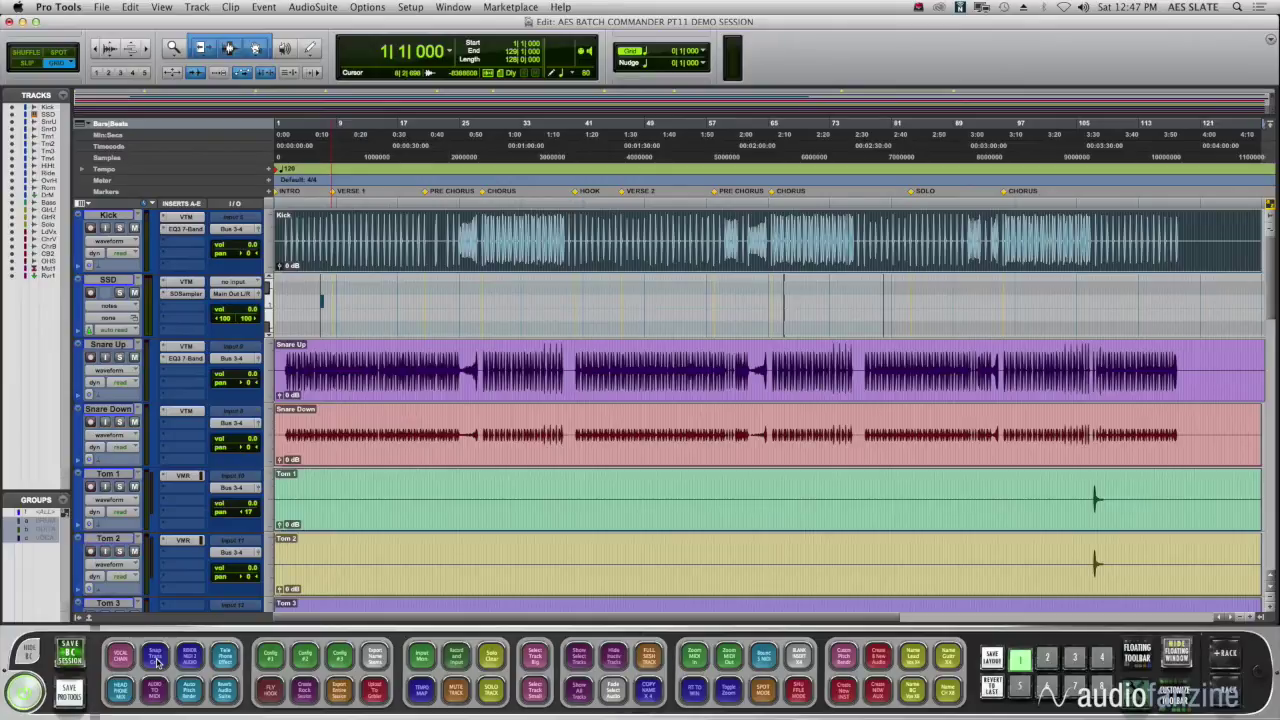
# Run the separate-at-transients macro on Kick twice, confirming the Pre-Separate Amount.
pyautogui.click(155, 660)
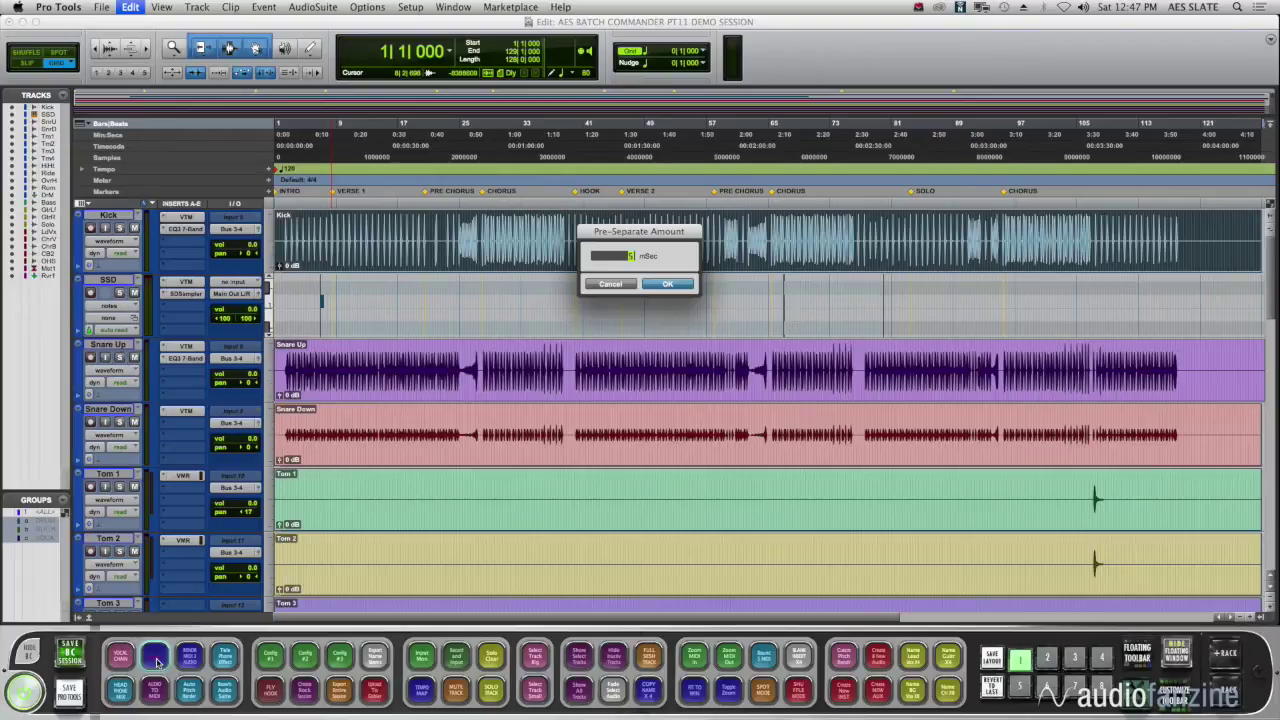
pyautogui.click(668, 284)
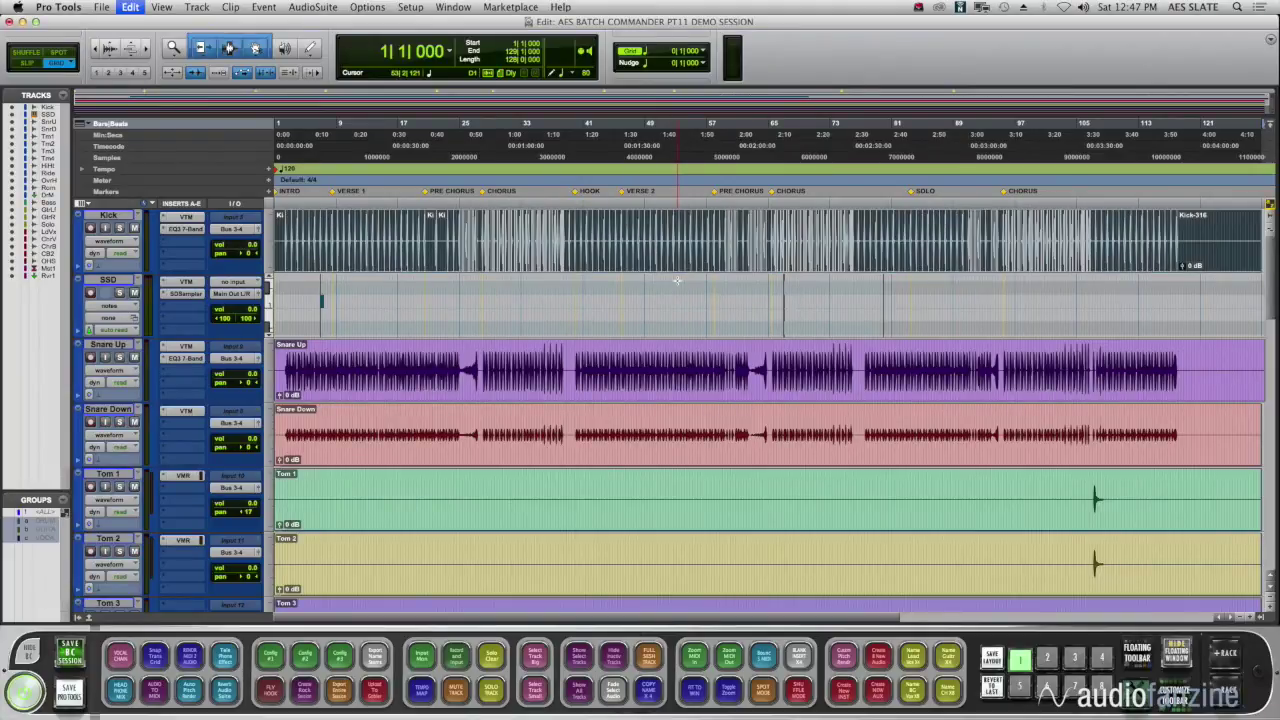
pyautogui.click(155, 656)
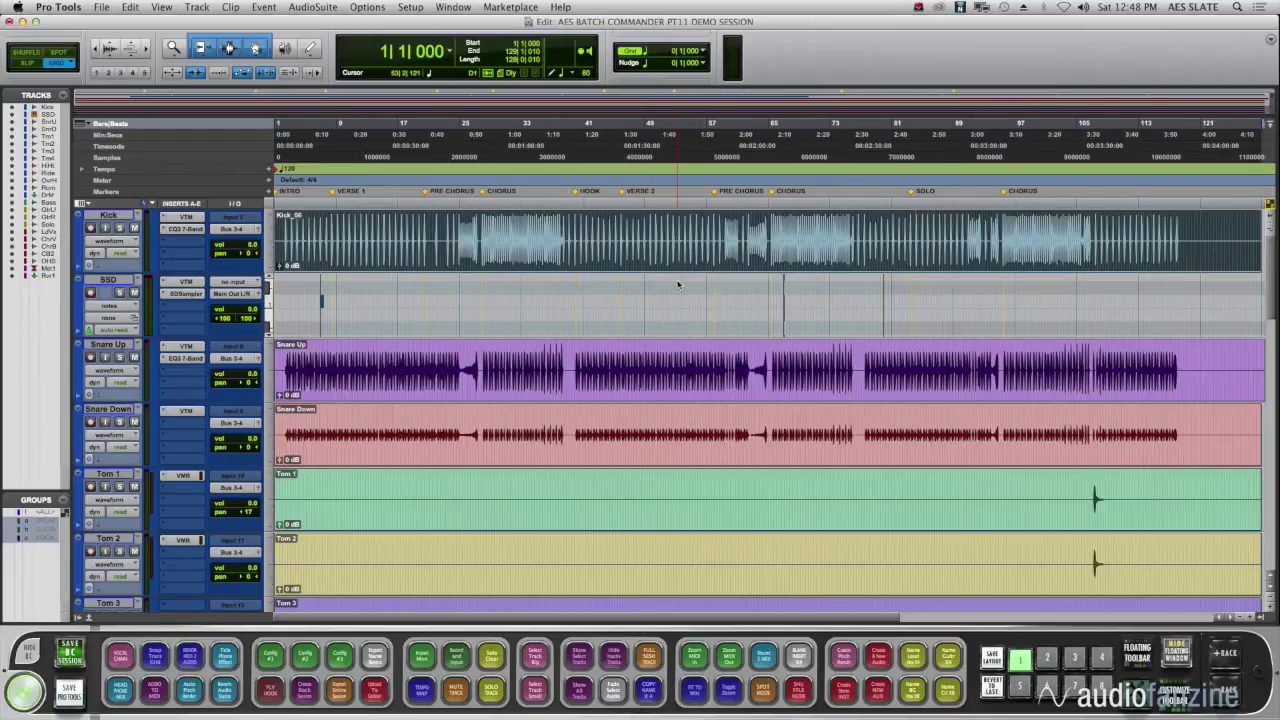
# Select the Chorus Vox region and paste copies at bars 51 and 95 with the FLY HOOK macro.
pyautogui.scroll(-7, 690, 300)
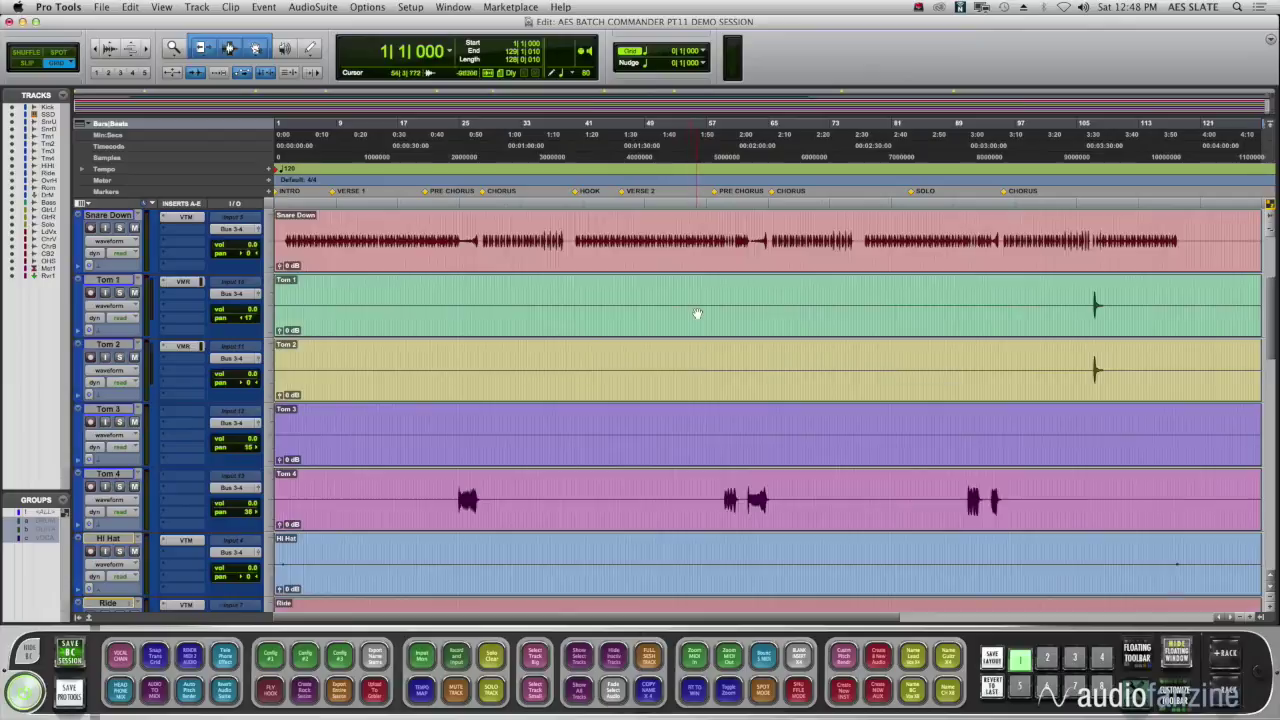
pyautogui.scroll(-7, 698, 316)
pyautogui.hotkey('ctrl', '[')
pyautogui.hotkey('ctrl', '[')
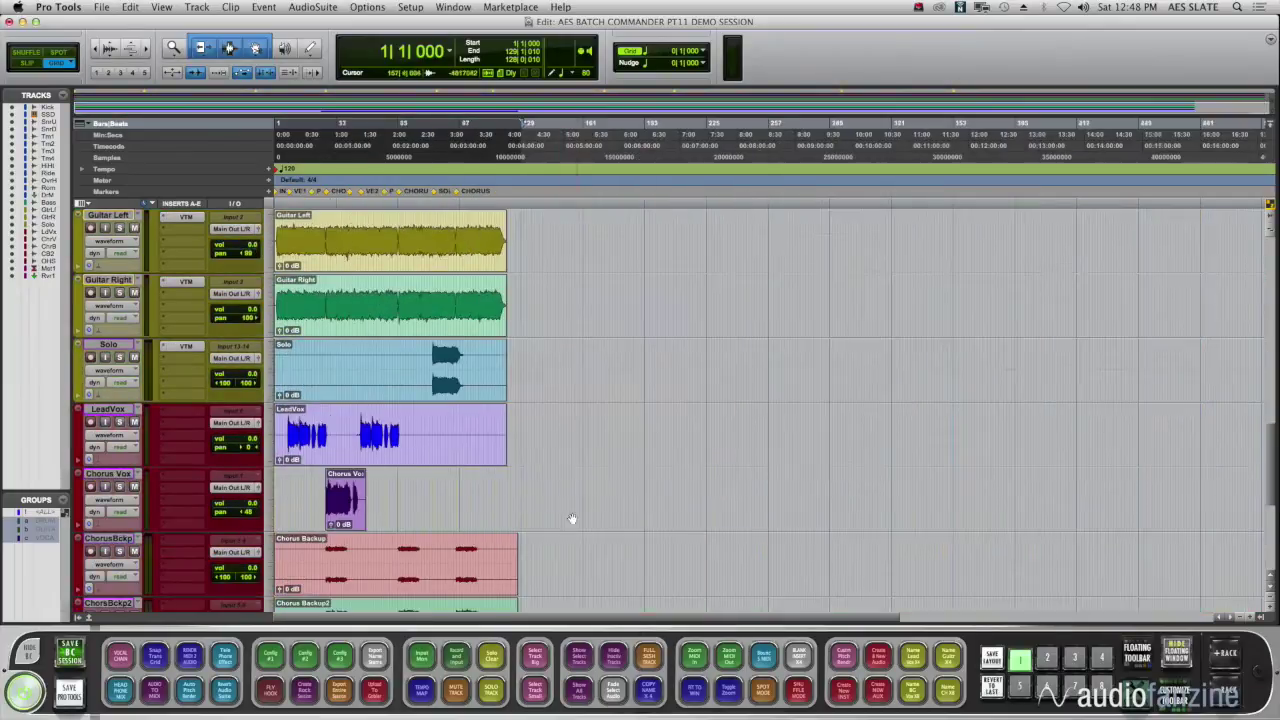
pyautogui.click(345, 500)
pyautogui.hotkey('ctrl', ']')
pyautogui.hotkey('ctrl', ']')
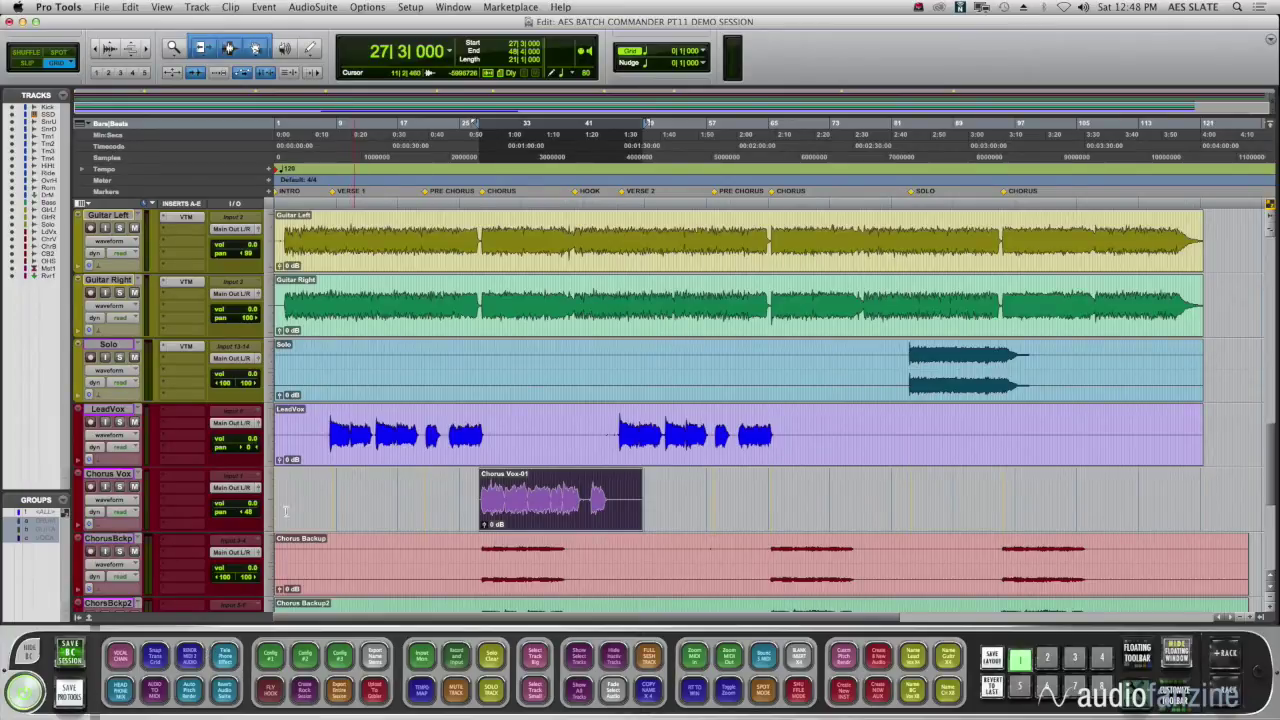
pyautogui.click(270, 692)
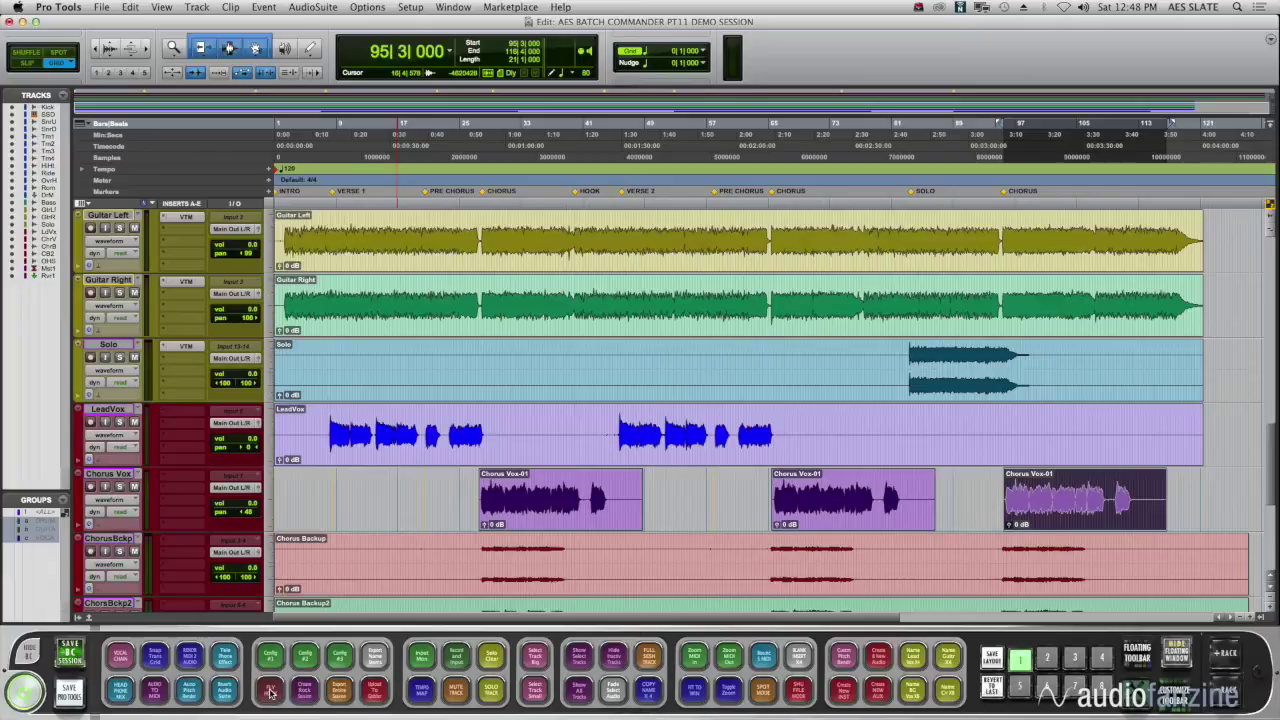
# Select a short range near the end of the third Chorus Vox region.
pyautogui.click(1094, 495)
pyautogui.click(1104, 494)
pyautogui.moveTo(1104, 494); pyautogui.dragTo(1058, 495)
# Change the Cstm Pitch Rendr macro's pitch value to 12, save it, and run it.
pyautogui.click(845, 660)
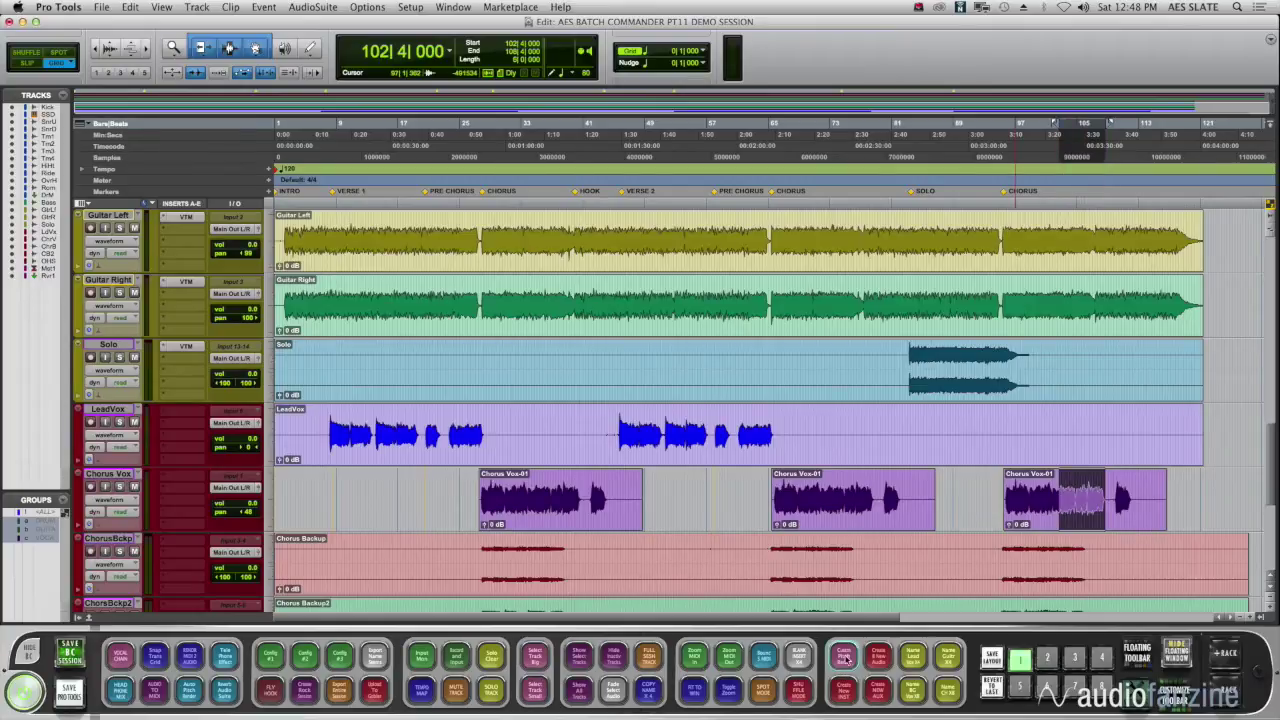
pyautogui.click(767, 310)
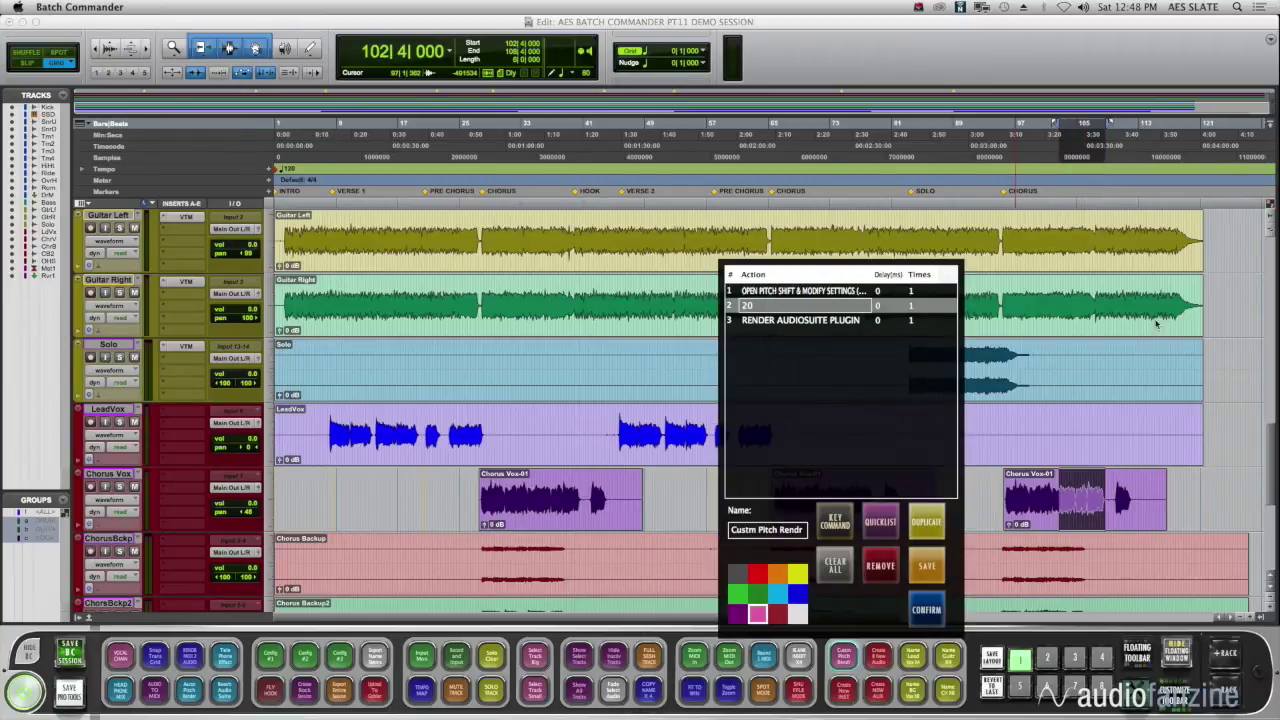
pyautogui.write('12')
pyautogui.click(928, 610)
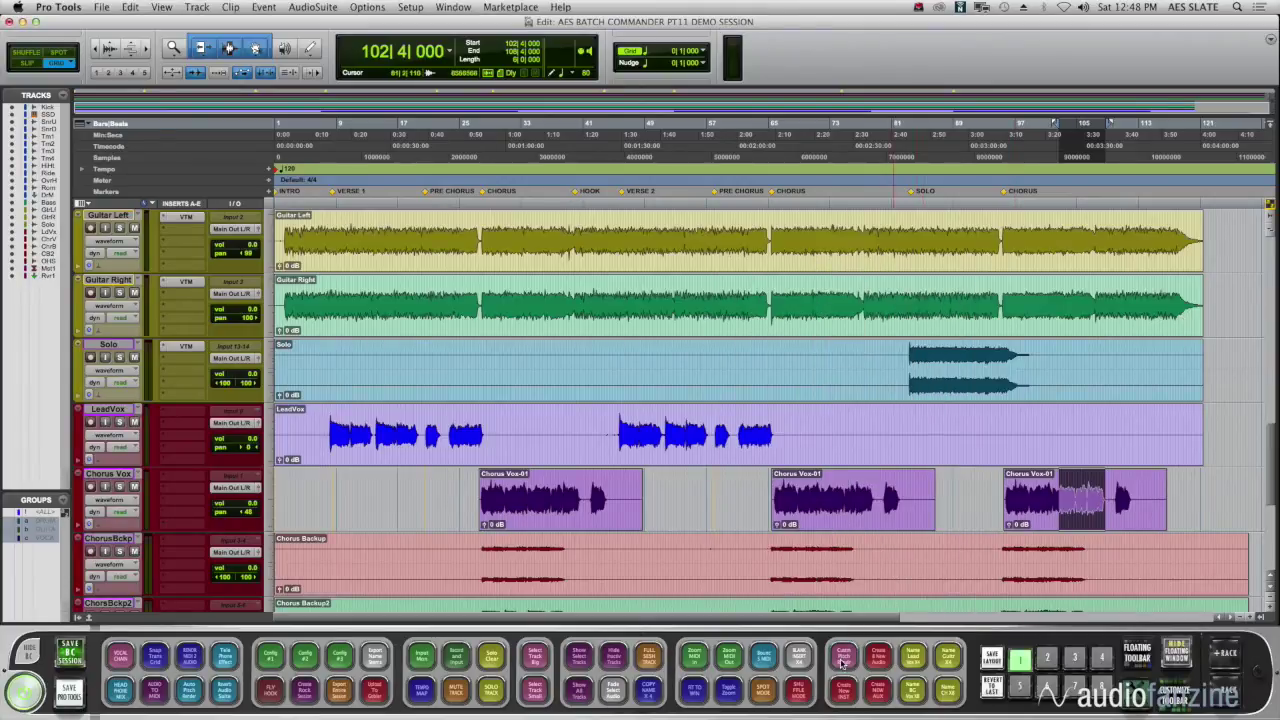
pyautogui.click(843, 661)
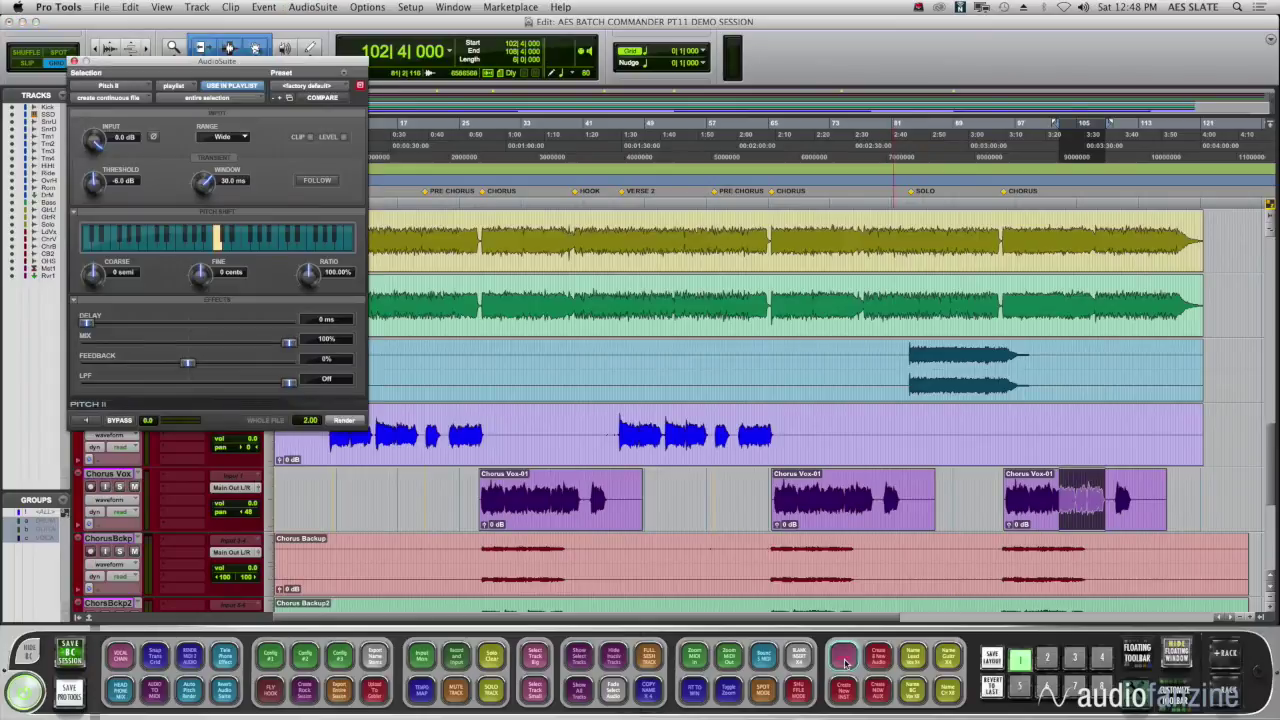
pyautogui.click(845, 662)
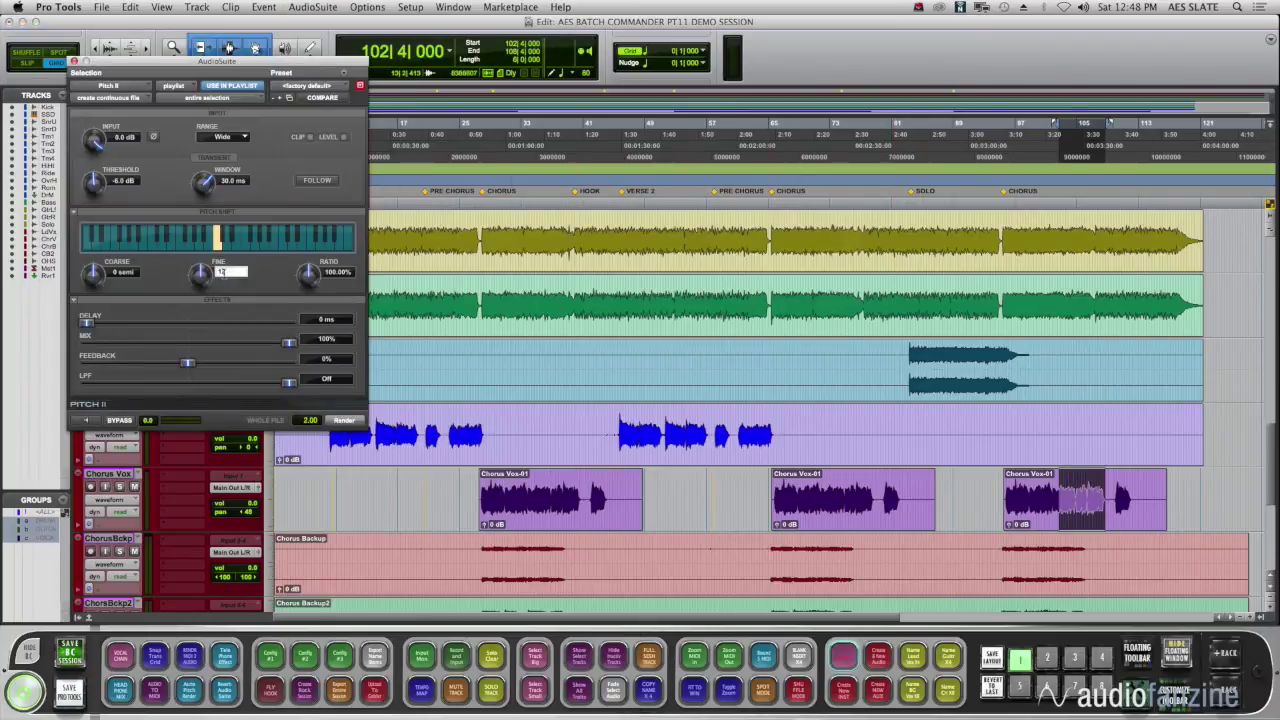